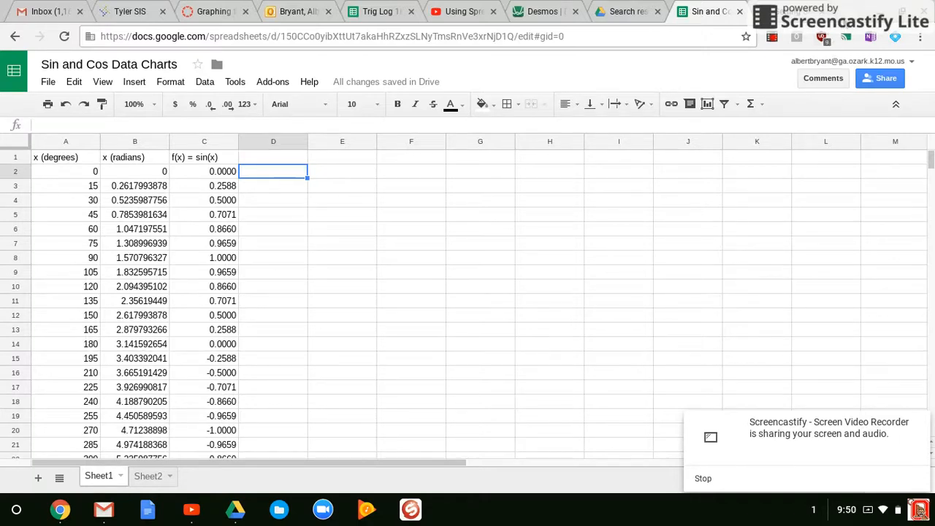
Step: Open desmos.com in a new browser tab and start the graphing calculator
left_click(853, 13)
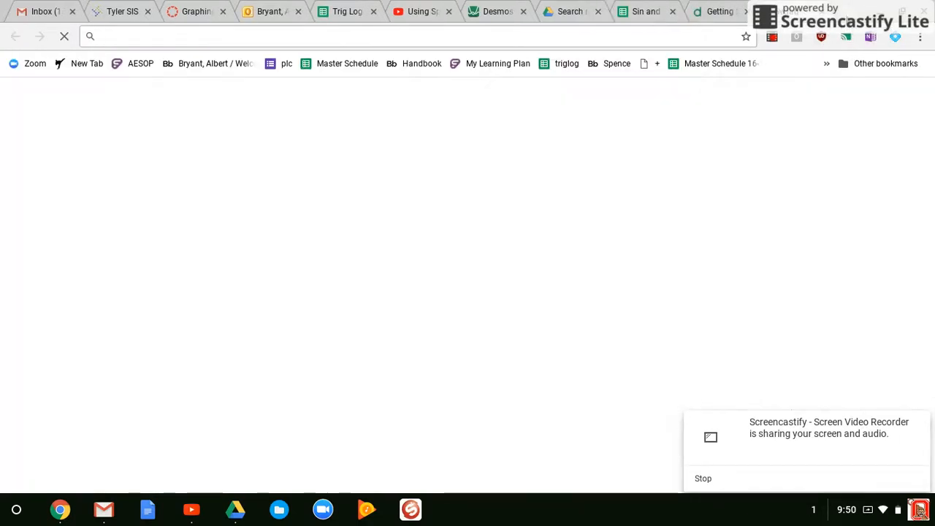
type("desmos.com")
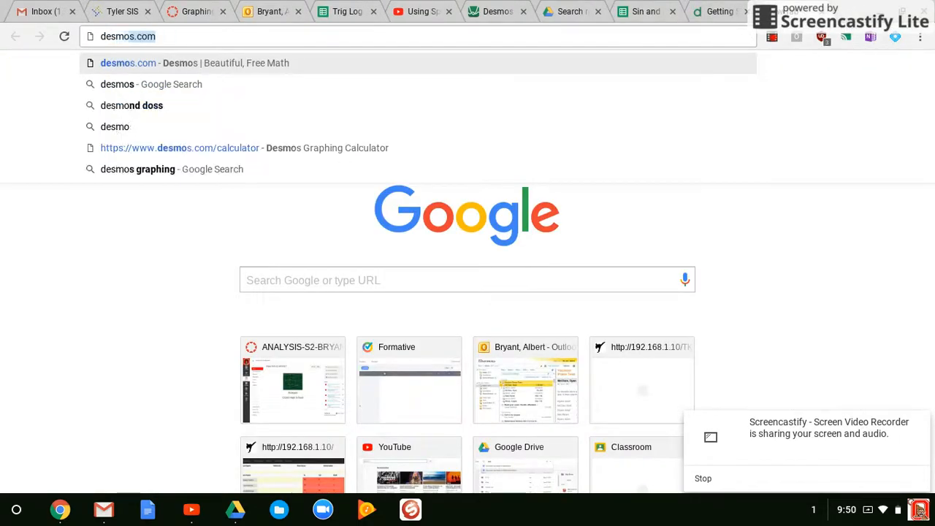
key("Return")
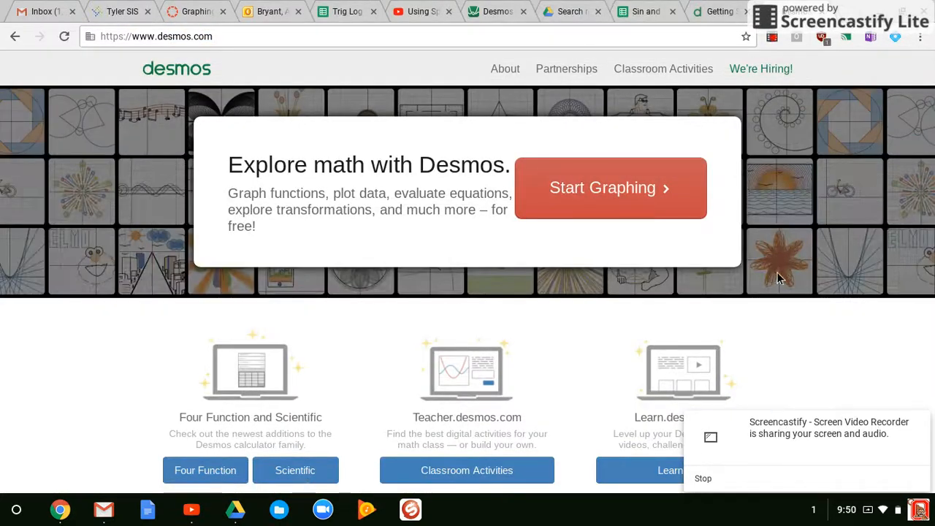
left_click(627, 192)
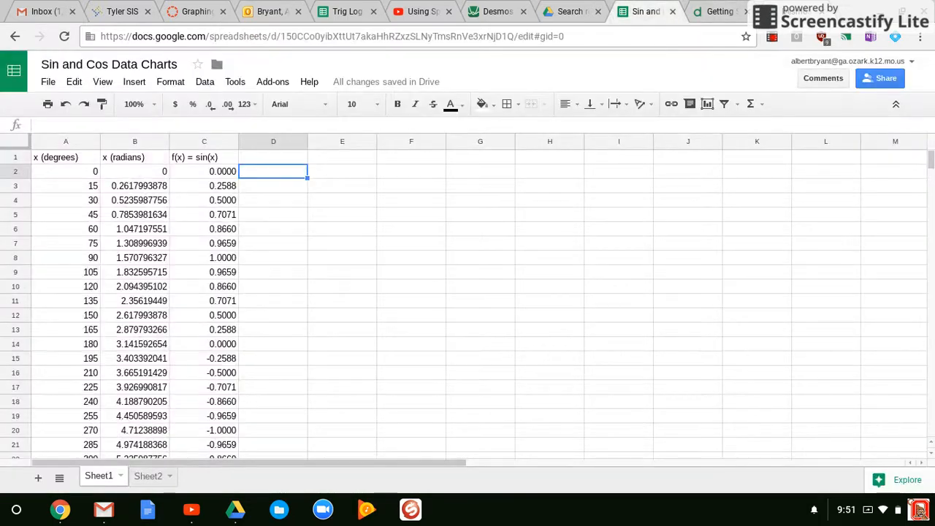
Step: Review the degree, radian and sine columns and the chart in the Sin and Cos Data Charts spreadsheet
left_click(643, 11)
scroll(141, 174, "down", 12)
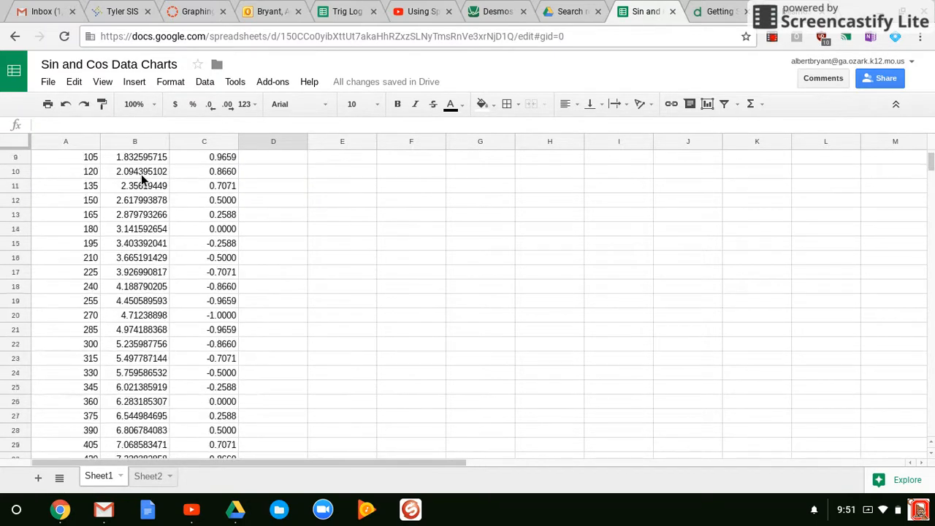
scroll(141, 174, "down", 1)
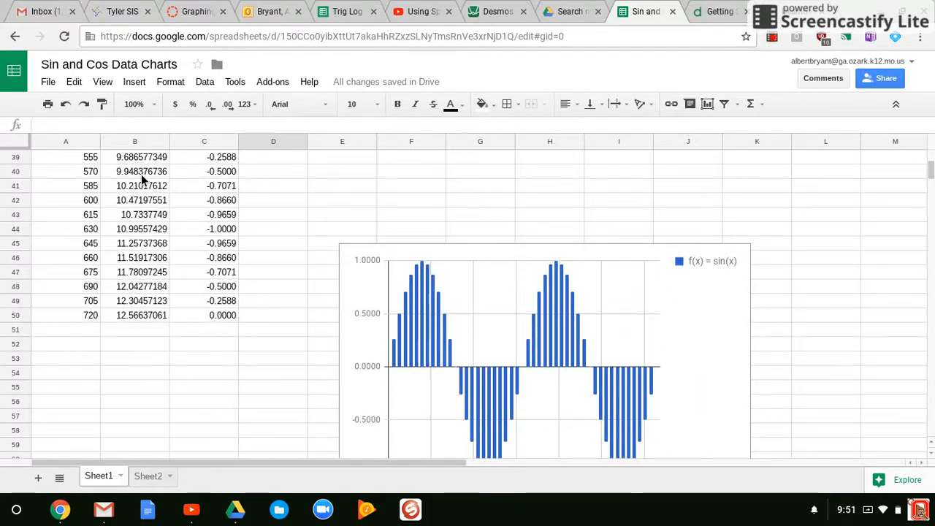
scroll(141, 174, "up", 13)
scroll(141, 174, "right", 1)
scroll(142, 174, "right", 1)
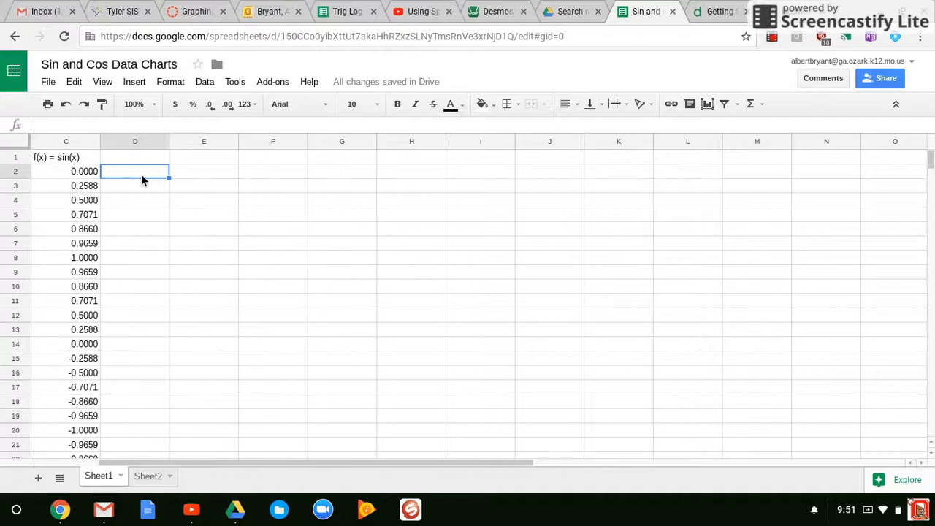
scroll(141, 174, "left", 2)
Step: In the Desmos graph settings, set the x-axis range from -0.5 to 13
key("ctrl+7")
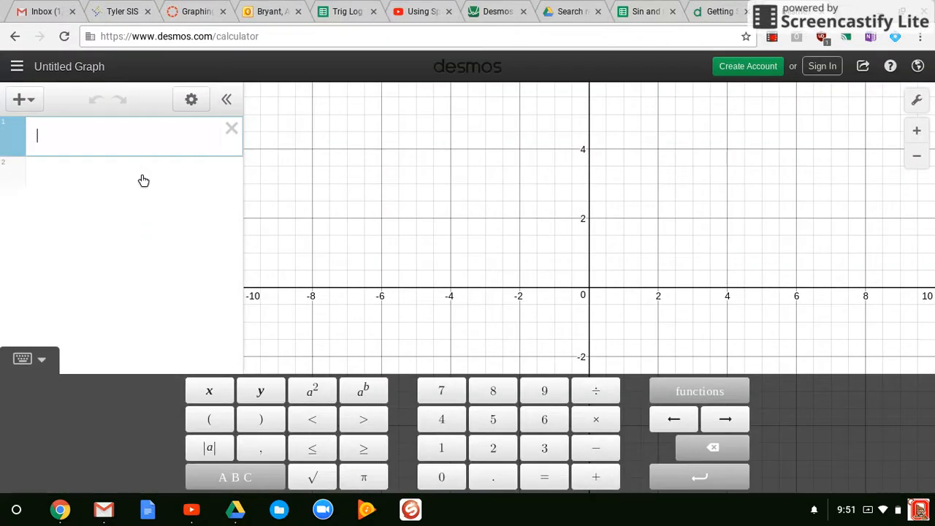
left_click(915, 103)
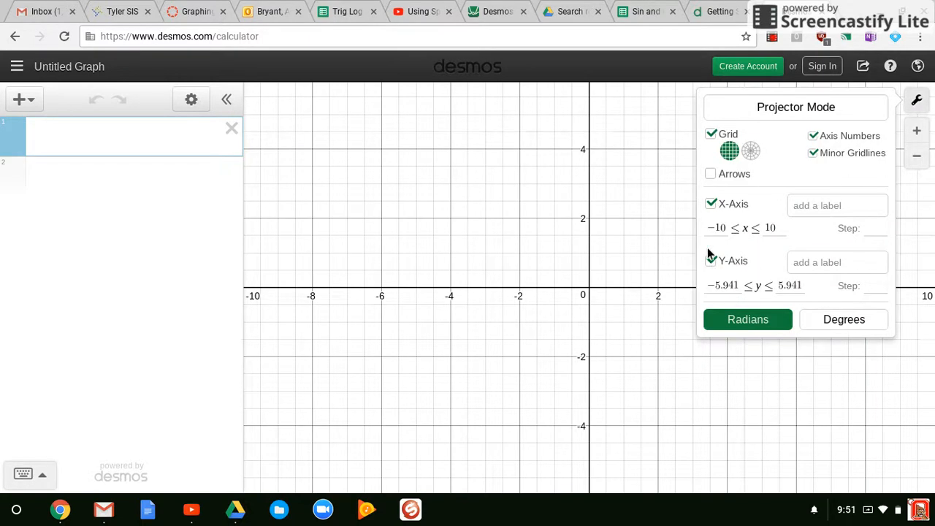
left_click(727, 232)
key("BackSpace")
key("BackSpace")
key("BackSpace")
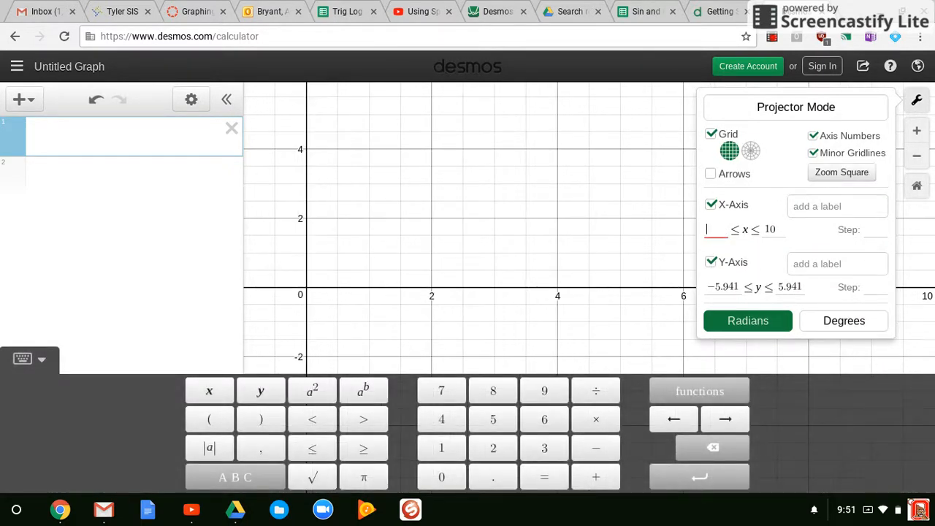
type("-0.5")
left_click(783, 229)
key("BackSpace")
key("BackSpace")
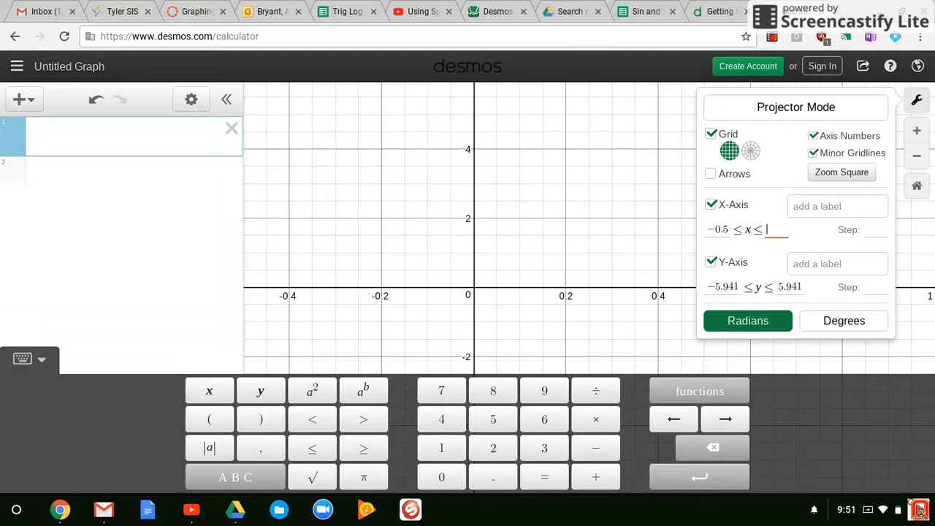
type("13")
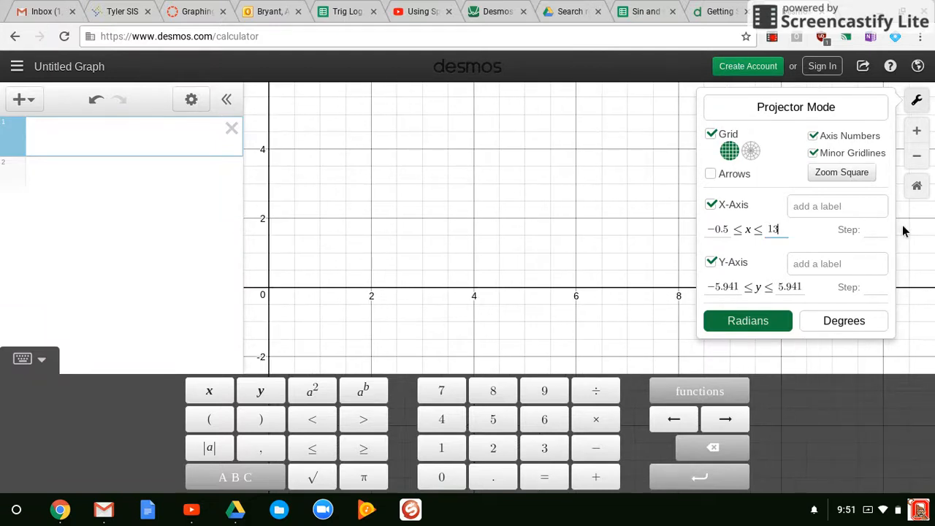
Step: Set the x-axis step to π/12
left_click(876, 231)
type("pi")
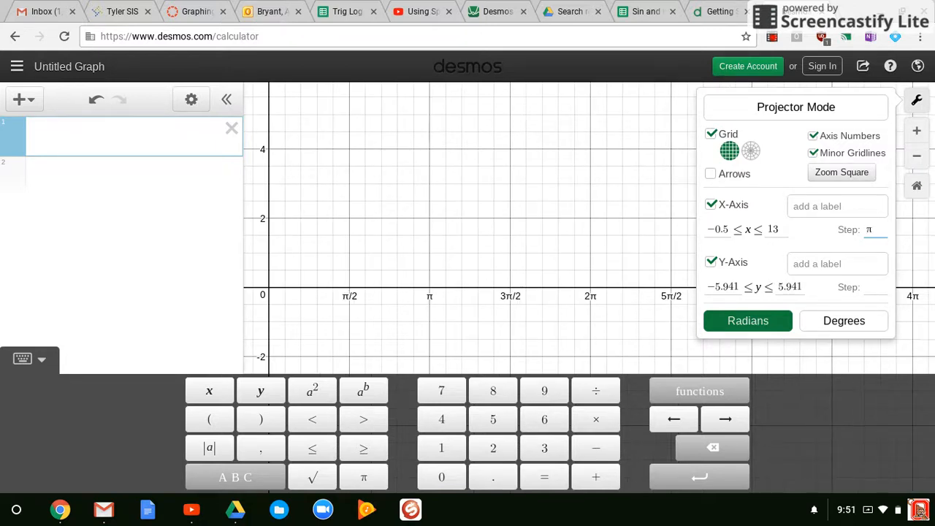
type("/12")
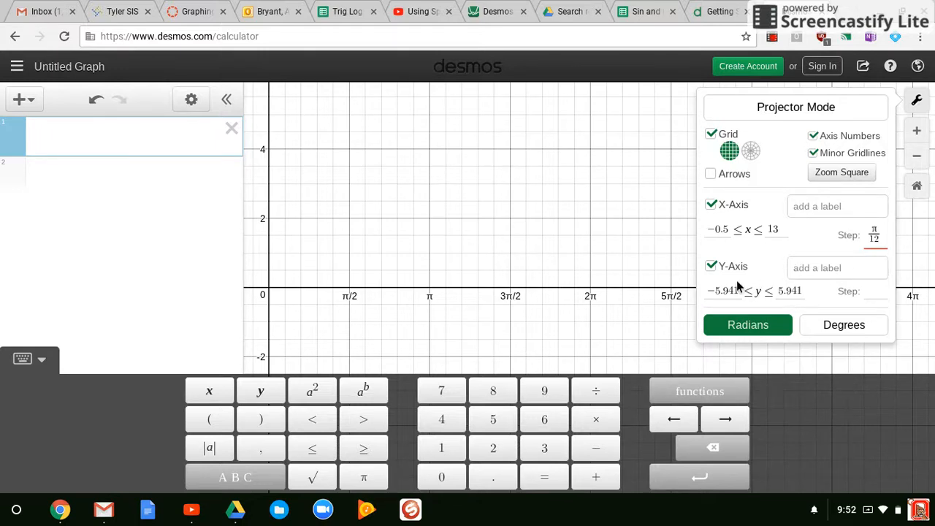
Step: Check the range of the f(x) = sin(x) values in the Sin and Cos Data Charts spreadsheet
key("ctrl+Tab")
key("ctrl+Tab")
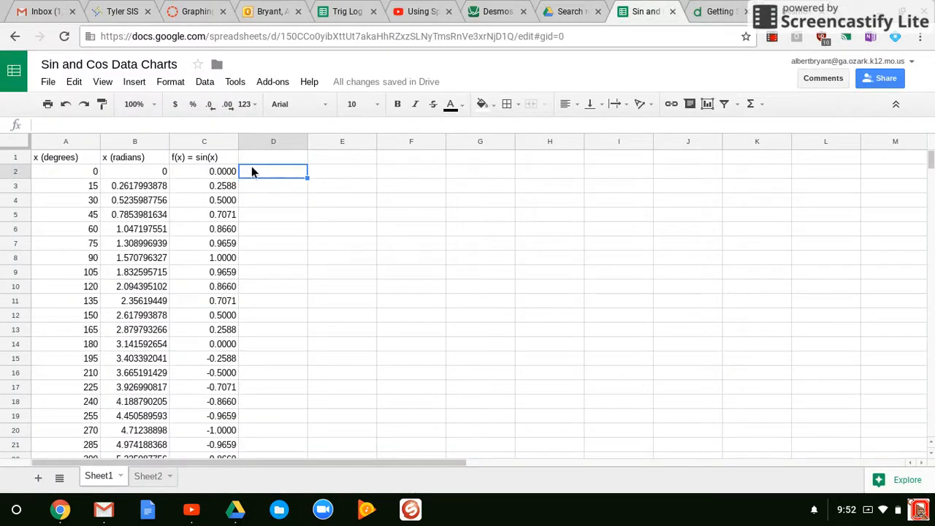
scroll(230, 173, "down", 3)
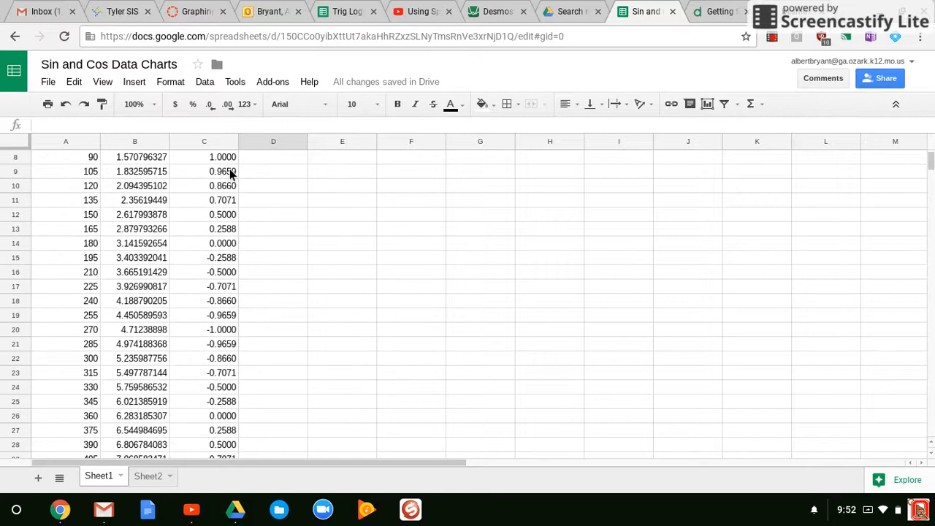
scroll(229, 200, "up", 1)
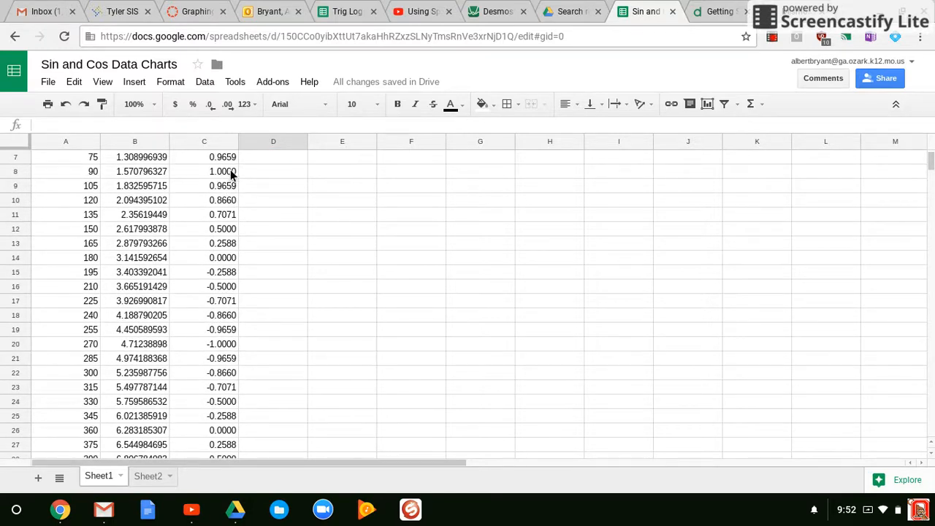
scroll(230, 174, "down", 3)
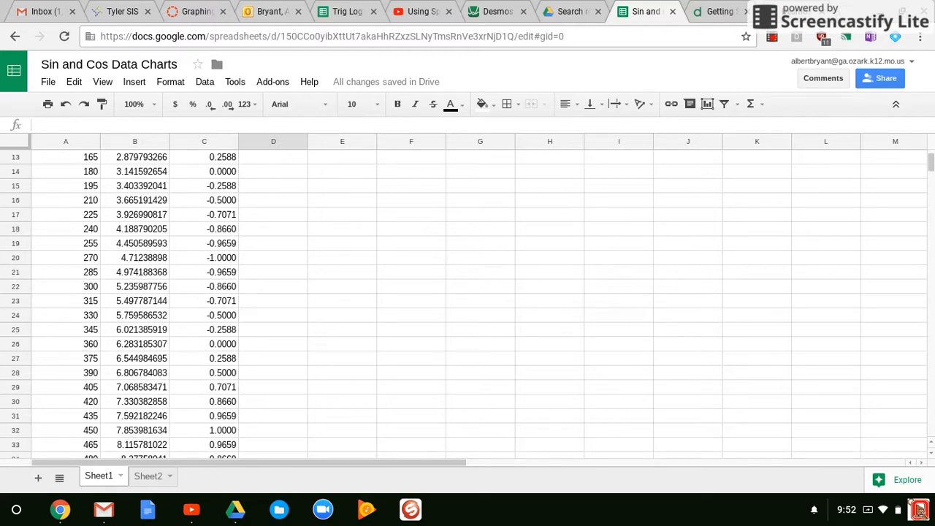
Step: Back in Desmos, set the y-axis range from -1.5 to 1.5
left_click(497, 11)
left_click(749, 285)
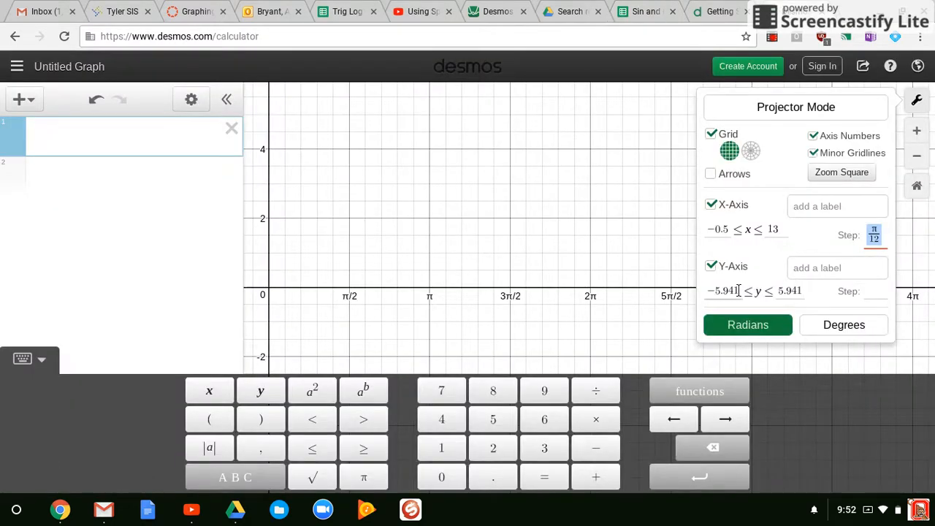
key("BackSpace")
key("BackSpace")
key("BackSpace")
key("BackSpace")
key("BackSpace")
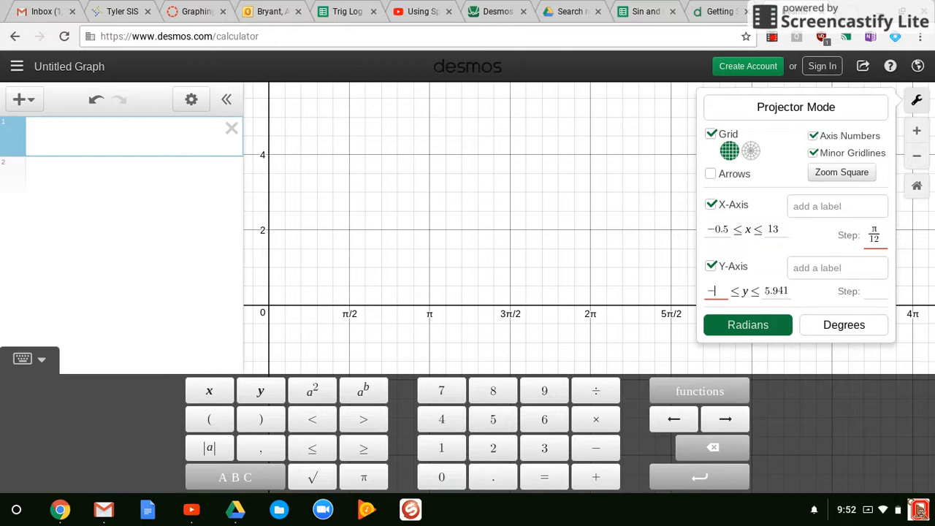
type("1.5")
left_click(795, 294)
key("BackSpace")
key("BackSpace")
key("BackSpace")
key("BackSpace")
key("BackSpace")
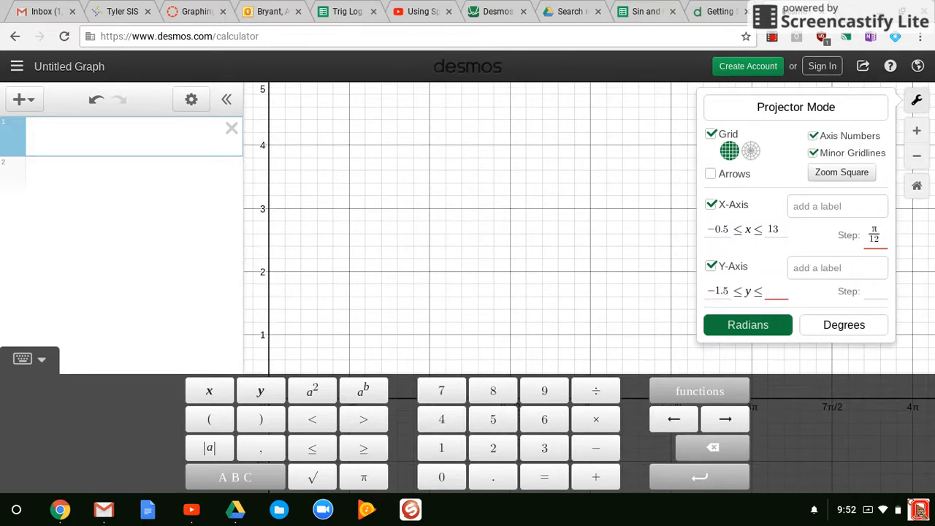
type("1.5")
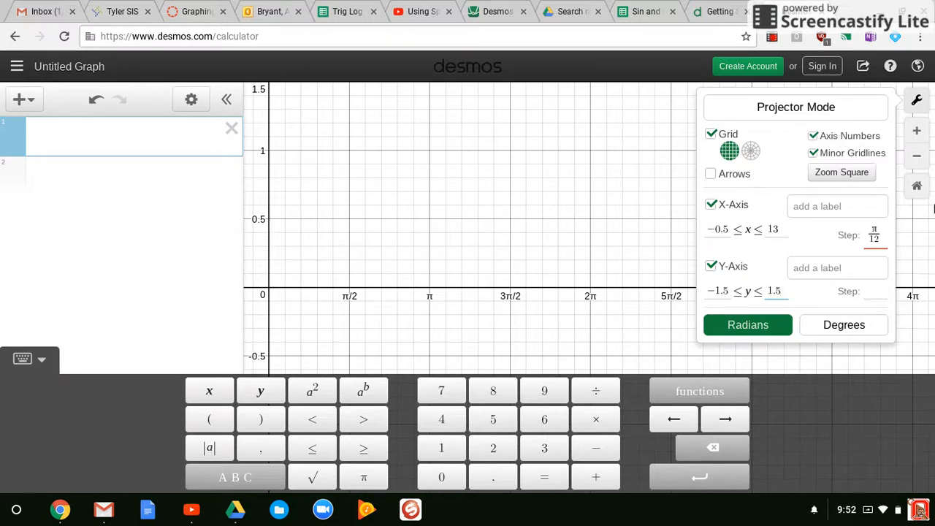
Step: Close the graph settings and add an empty data table to the expression list
left_click(141, 264)
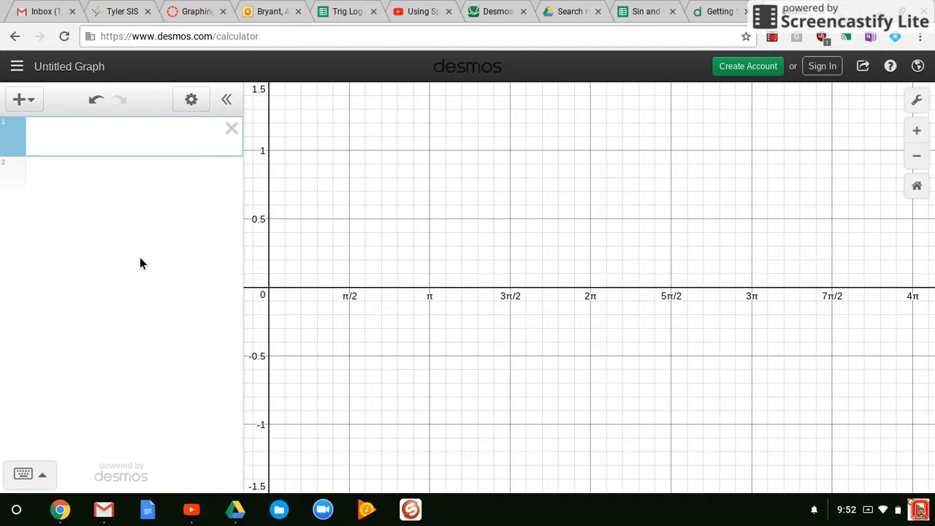
left_click(37, 106)
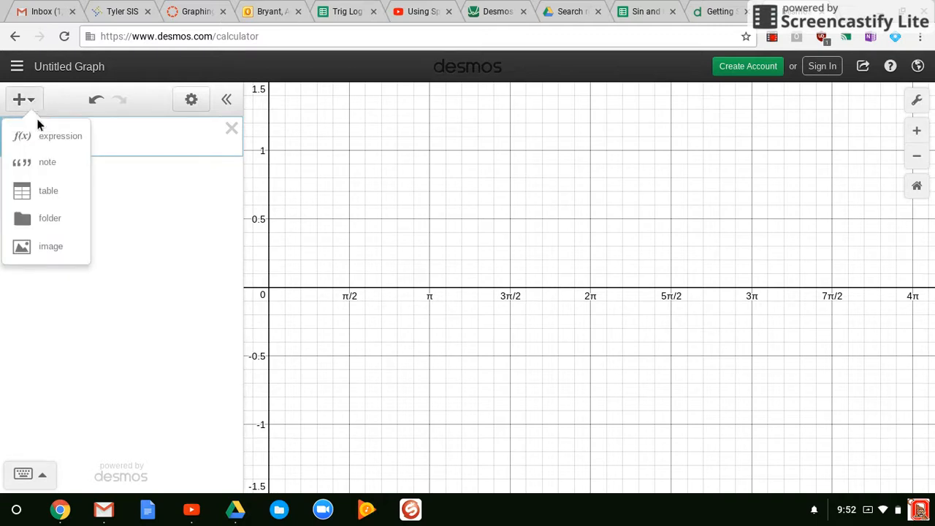
left_click(51, 195)
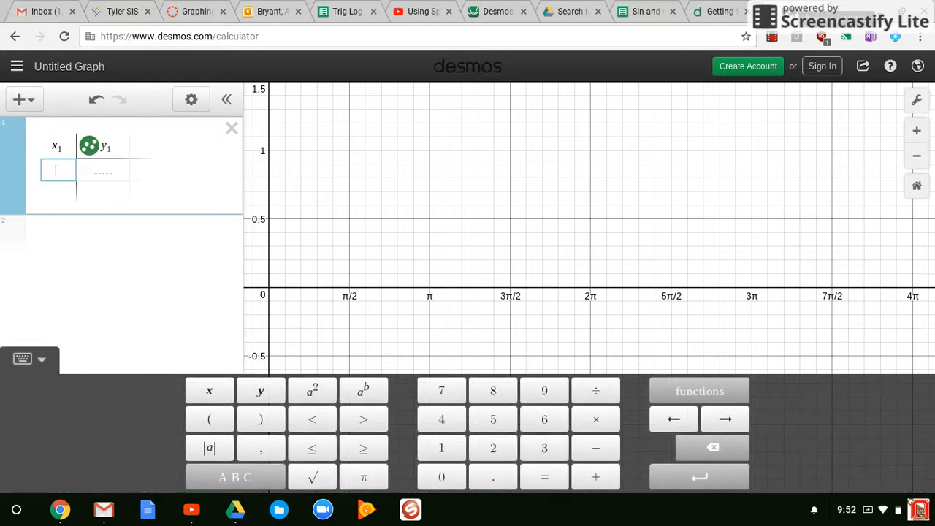
Step: Move the Desmos calculator into its own window and arrange it side by side with the Sin and Cos Data Charts spreadsheet
left_click_drag(497, 11, 638, 202)
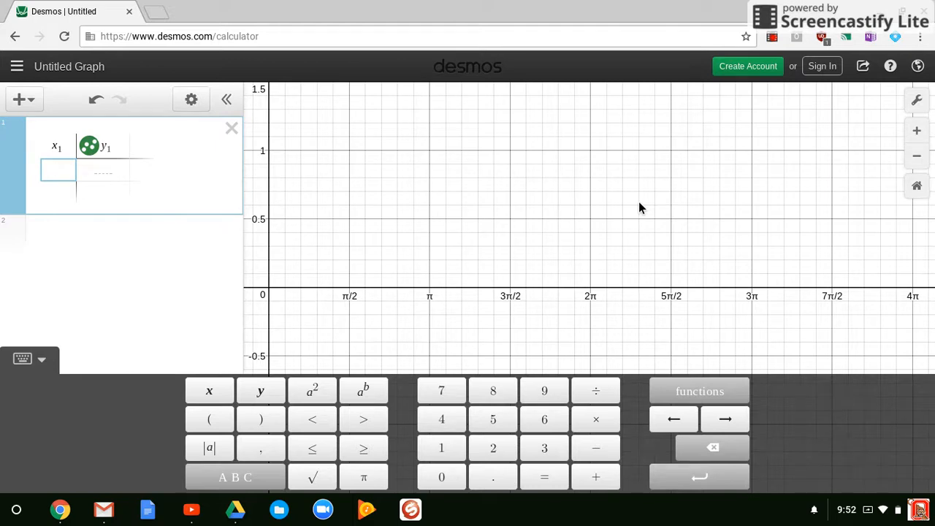
key("alt+]")
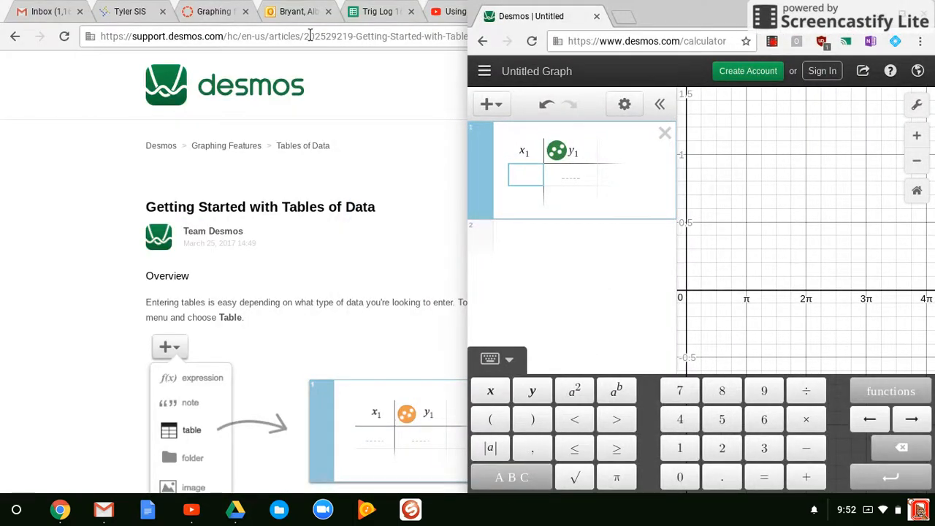
left_click(383, 16)
left_click(693, 9)
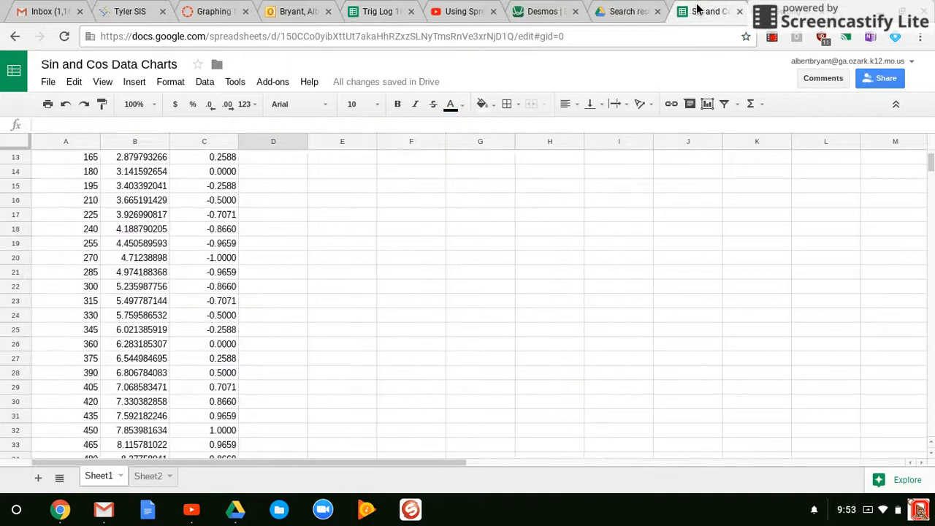
key("alt+[")
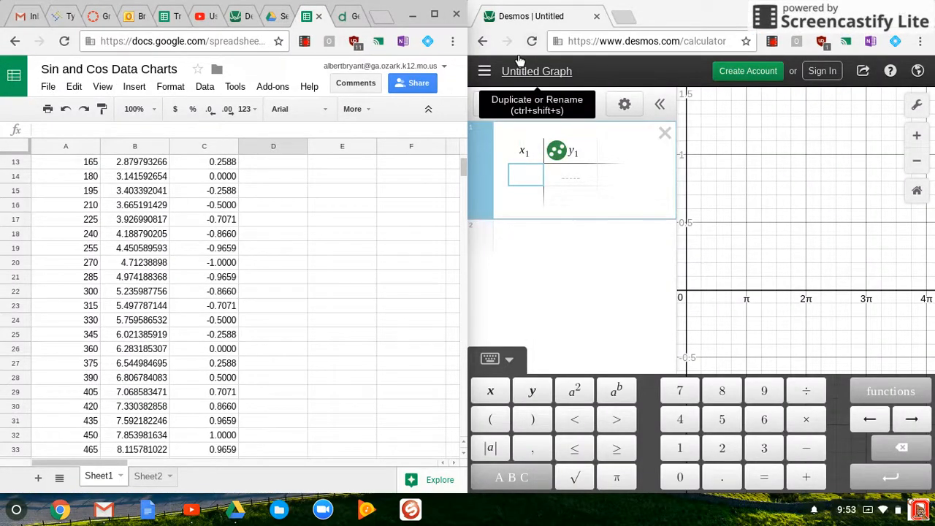
Step: Enter the first data point in the Desmos table with x₁ = 0 and y₁ = 0
scroll(252, 233, "up", 5)
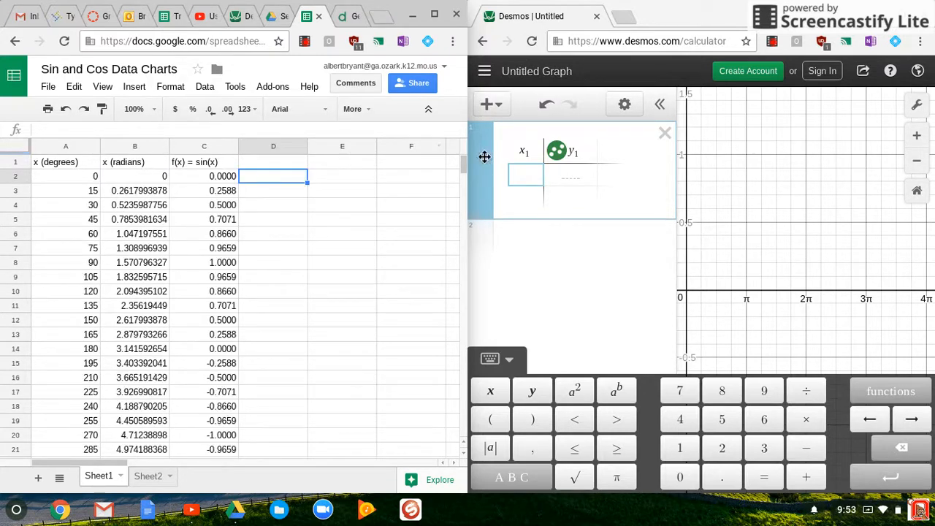
left_click(517, 174)
type("0")
key("Tab")
type("0")
key("Return")
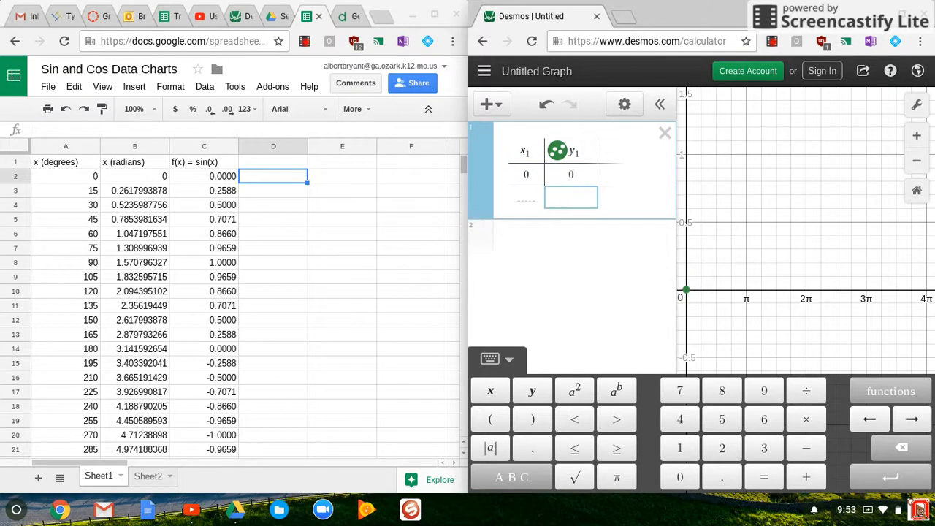
Step: Copy the radian value in B3 and the sine value in C3 into the x₁ and y₁ cells of the table's second row
left_click(155, 195)
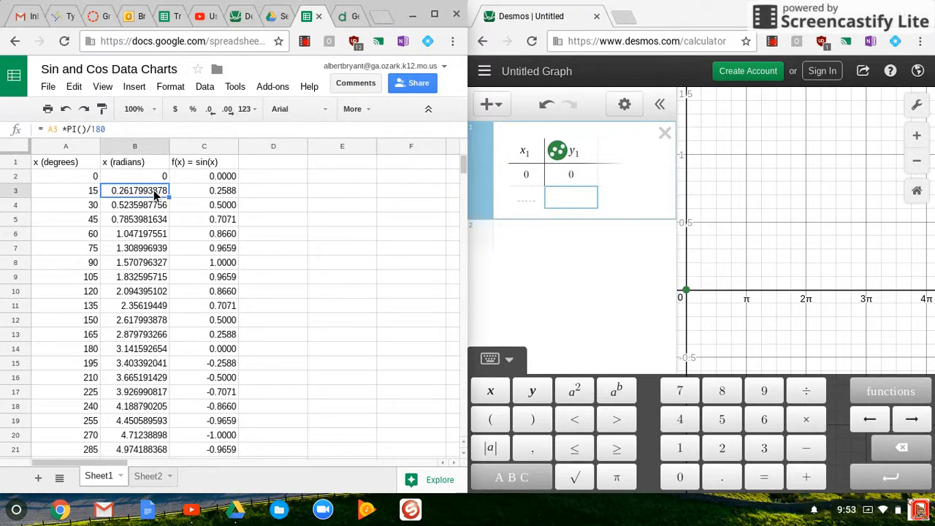
key("ctrl+c")
left_click(538, 197)
key("ctrl+v")
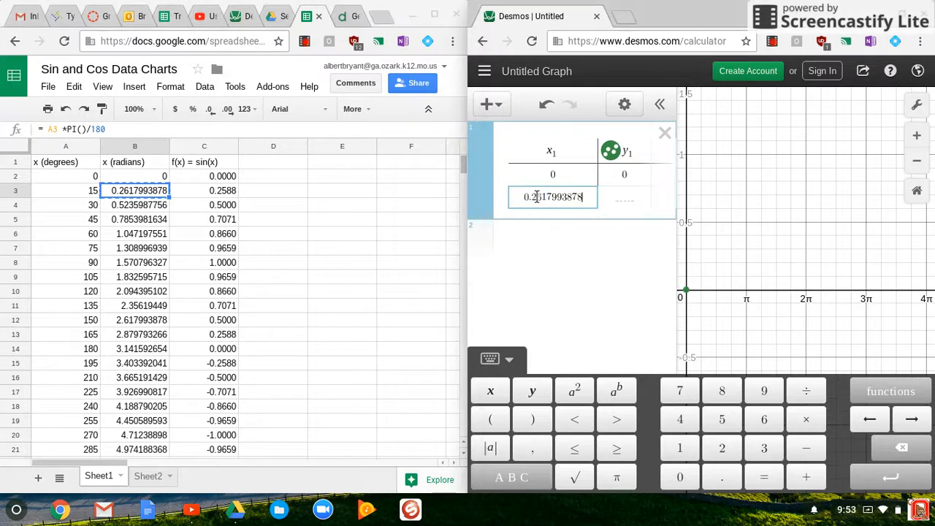
left_click(205, 191)
key("ctrl+c")
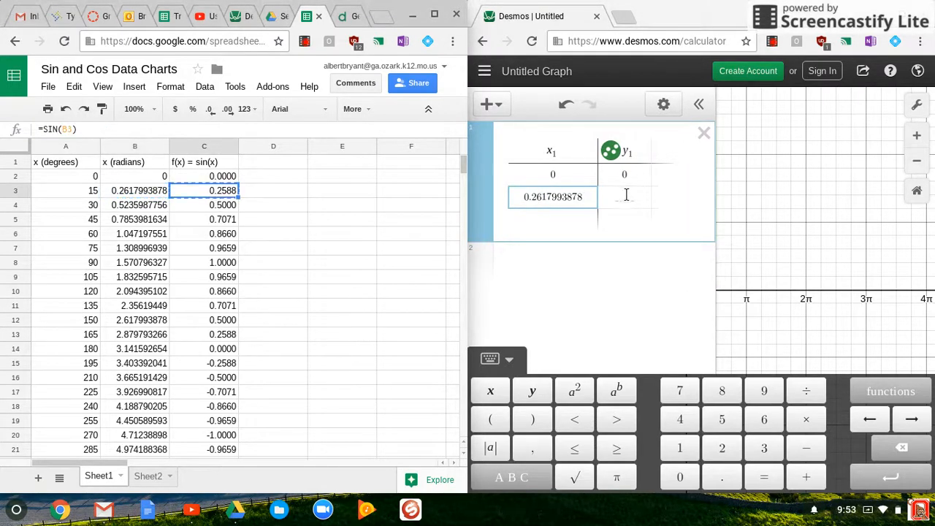
left_click(626, 195)
key("ctrl+v")
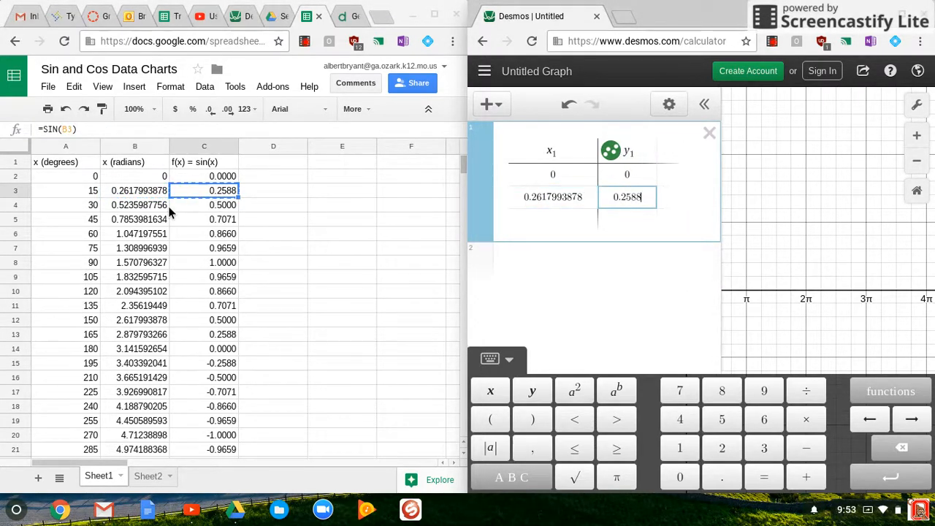
Step: Copy the radian value in B4 and the sine value in C4 into the x₁ and y₁ cells of the table's third row
left_click(145, 206)
key("ctrl+c")
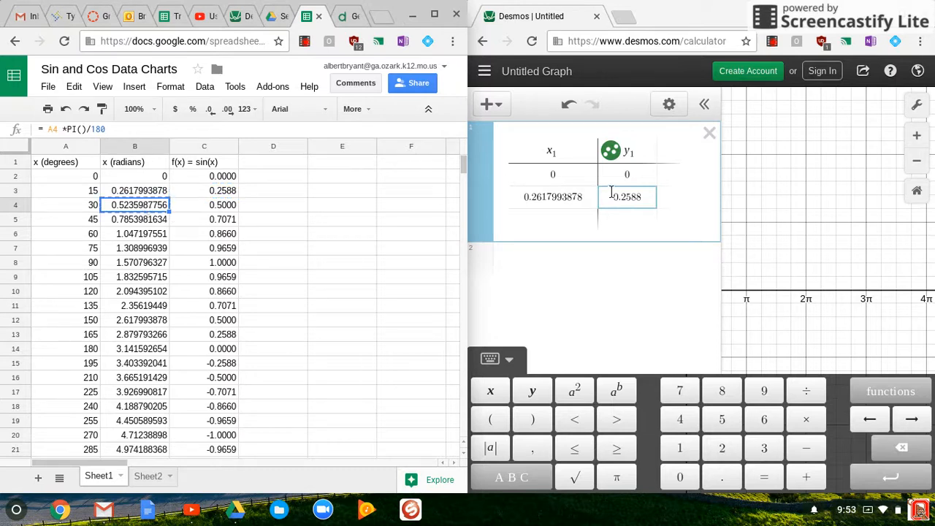
left_click(572, 219)
key("ctrl+v")
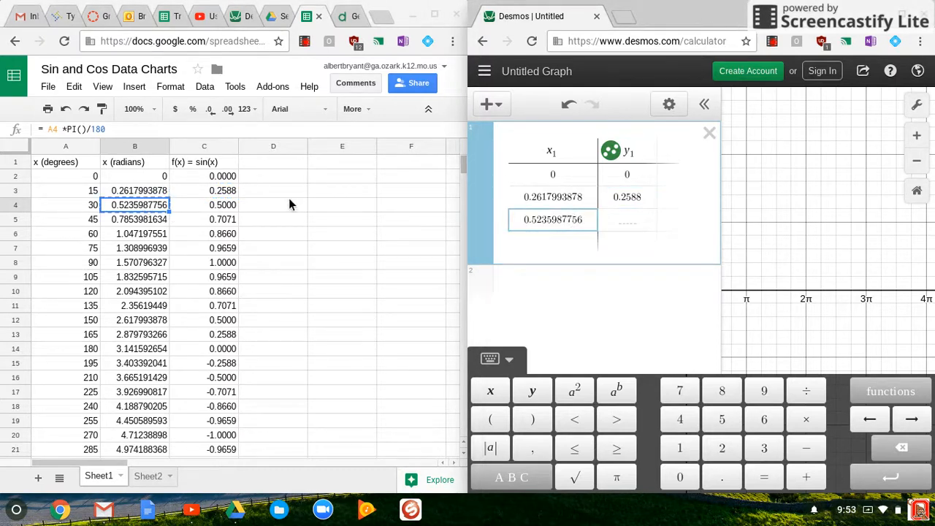
left_click(221, 205)
key("ctrl+c")
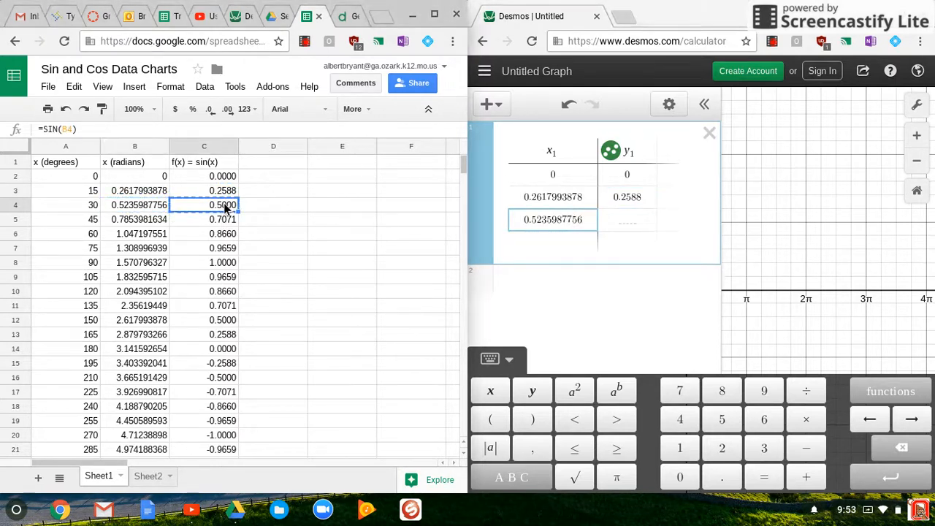
left_click(621, 219)
key("ctrl+v")
Step: Copy the radian value in B5 and the sine value in C5 into the x₁ and y₁ cells of the table's fourth row
left_click(132, 219)
key("ctrl+c")
left_click(550, 242)
key("ctrl+v")
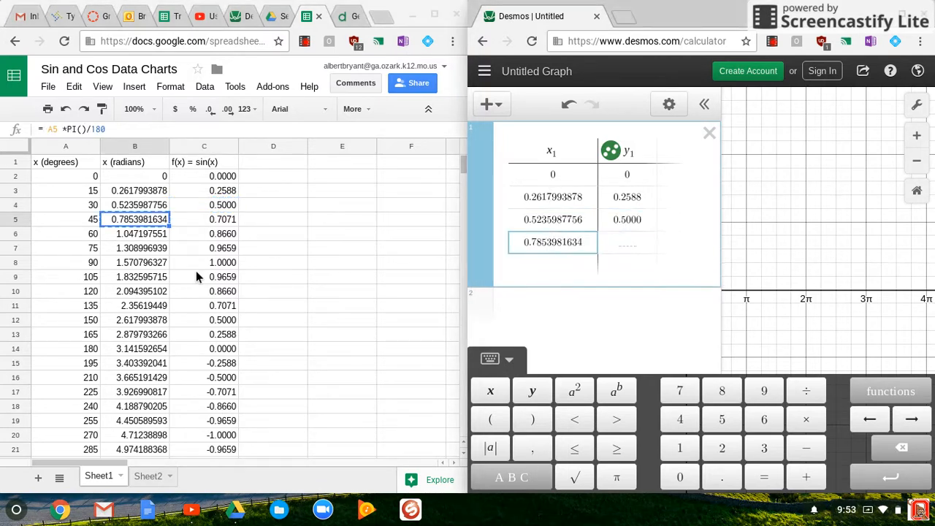
left_click(225, 224)
key("ctrl+c")
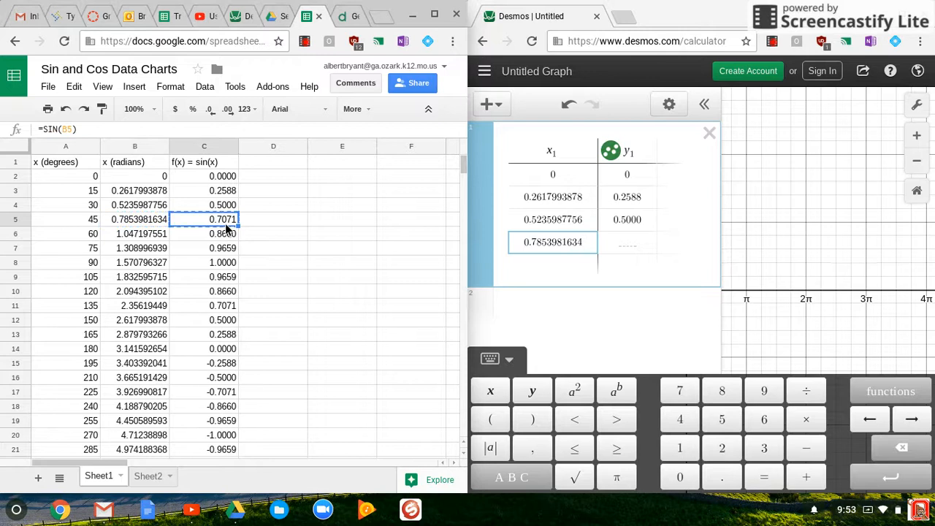
left_click(621, 242)
key("ctrl+v")
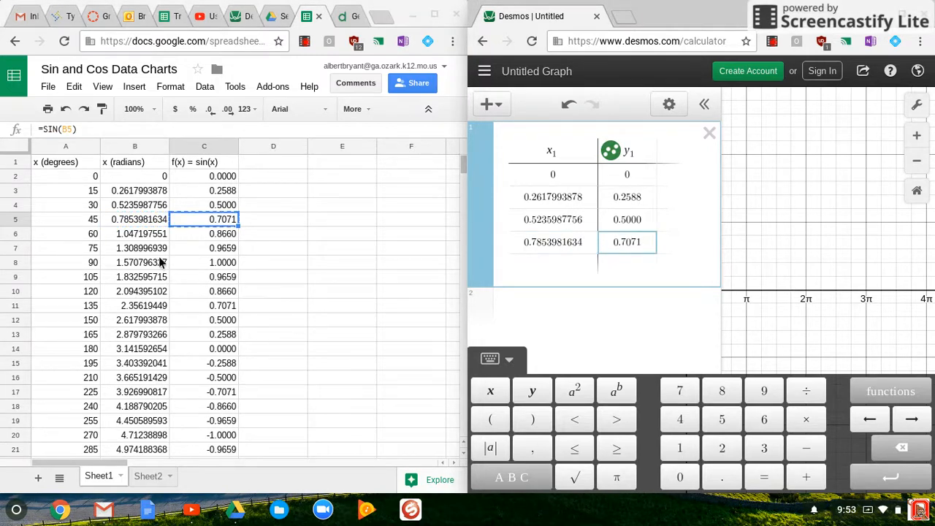
Step: Copy the radian value in B6 and the sine value in C6 into the x₁ and y₁ cells of the table's fifth row
left_click(150, 236)
key("ctrl+c")
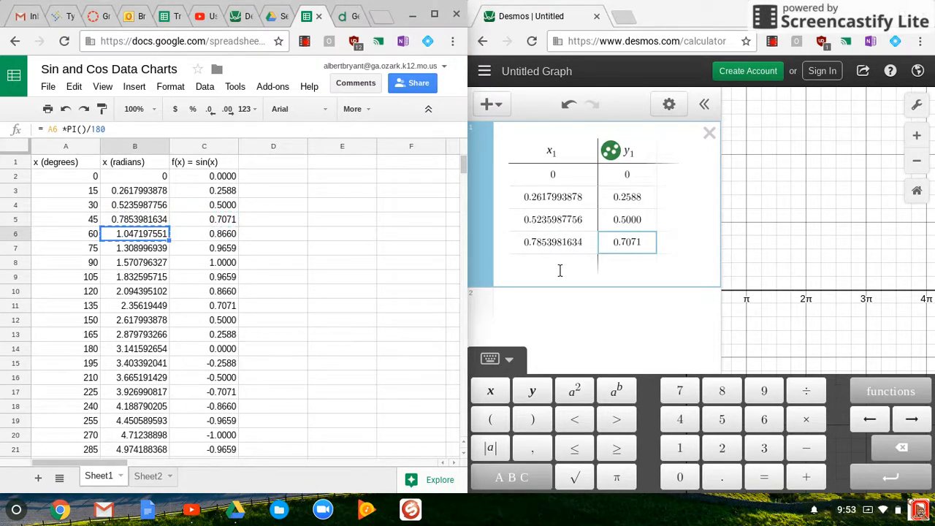
left_click(558, 267)
key("ctrl+v")
left_click(218, 235)
key("ctrl+c")
left_click(625, 267)
key("ctrl+v")
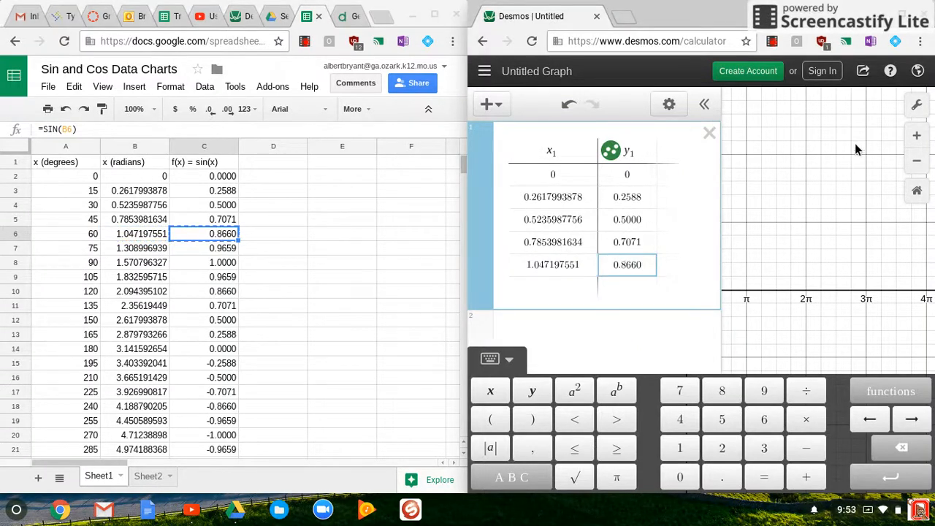
Step: Maximize the Desmos window and hide the expression list so the plotted points fill the screen
left_click_drag(570, 22, 535, 5)
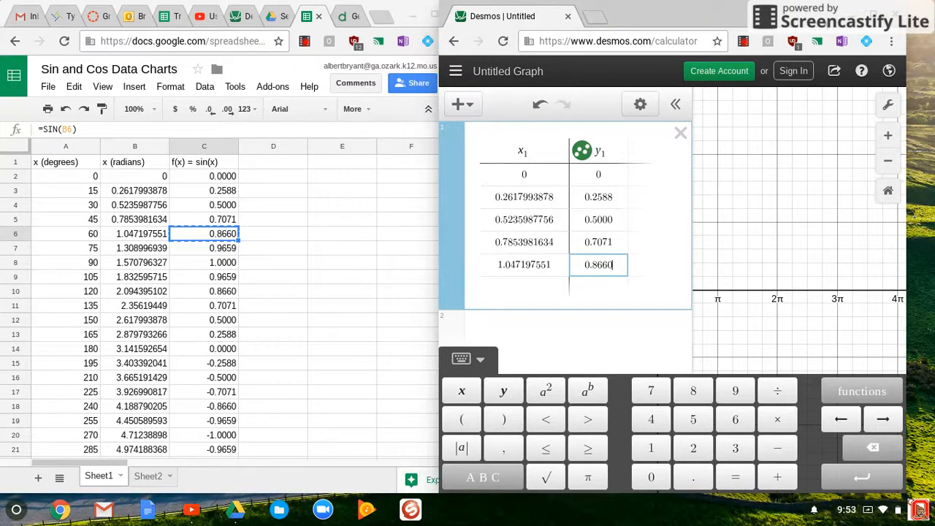
left_click(872, 21)
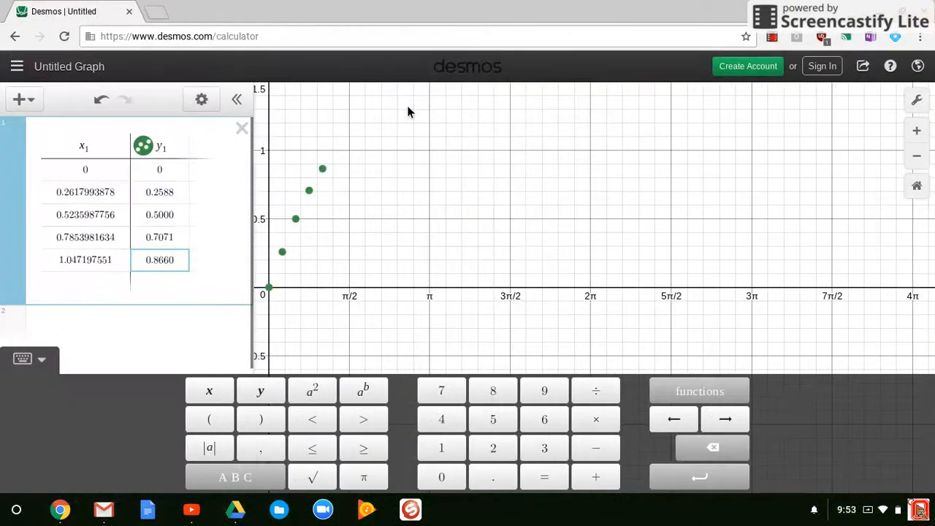
left_click(237, 100)
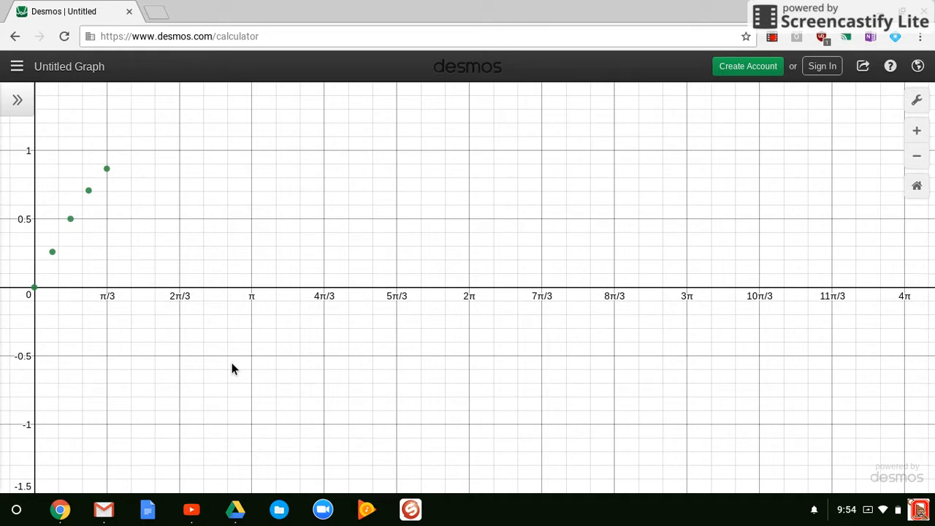
left_click(773, 38)
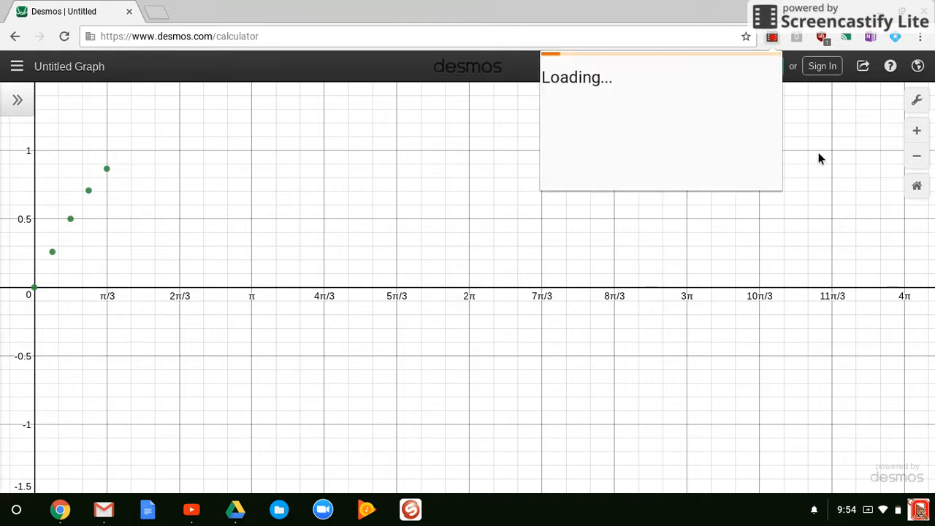